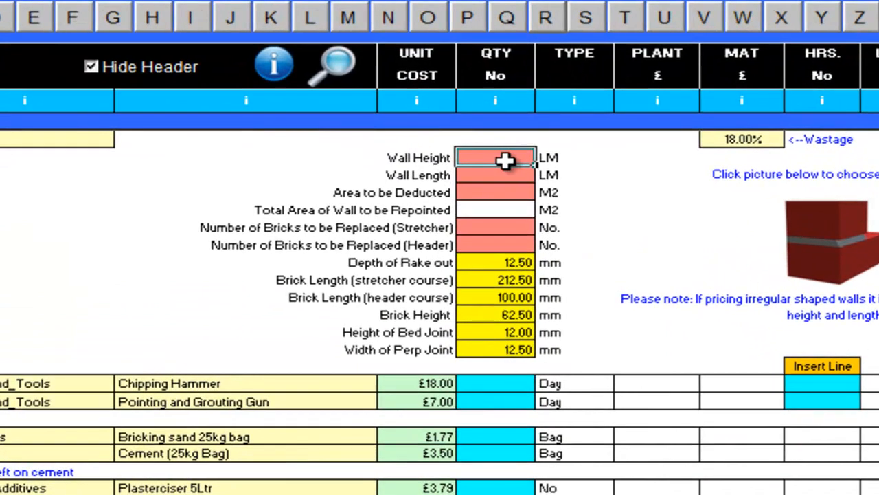
- Enter a wall height of 2.4 and a wall length of 5 linear metres for the Old English Bond repointing
left_click(504, 165)
type("2.4")
key("Return")
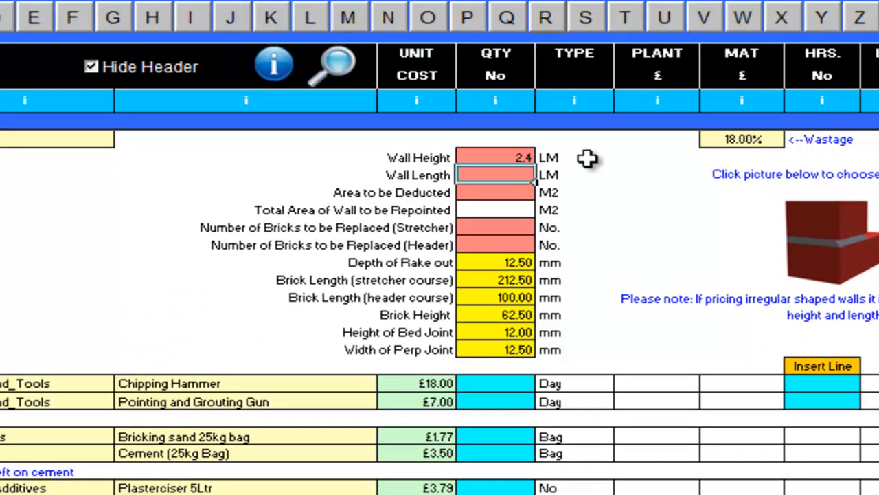
type("5")
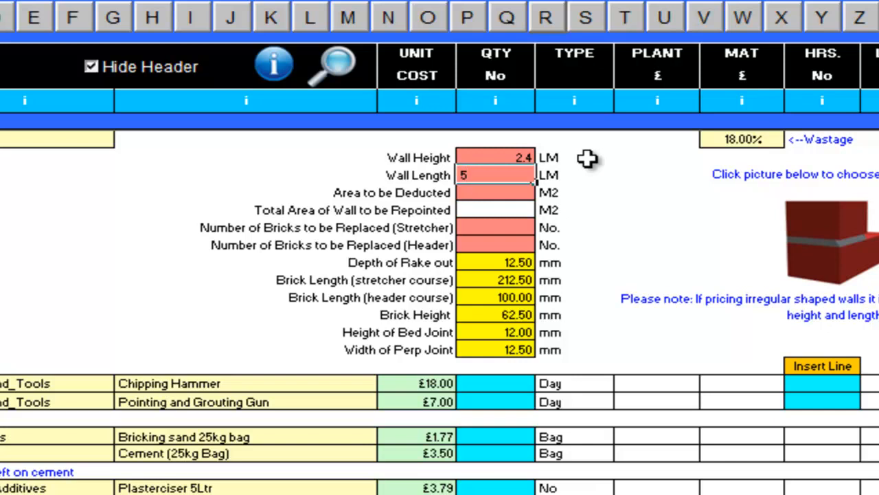
key("Return")
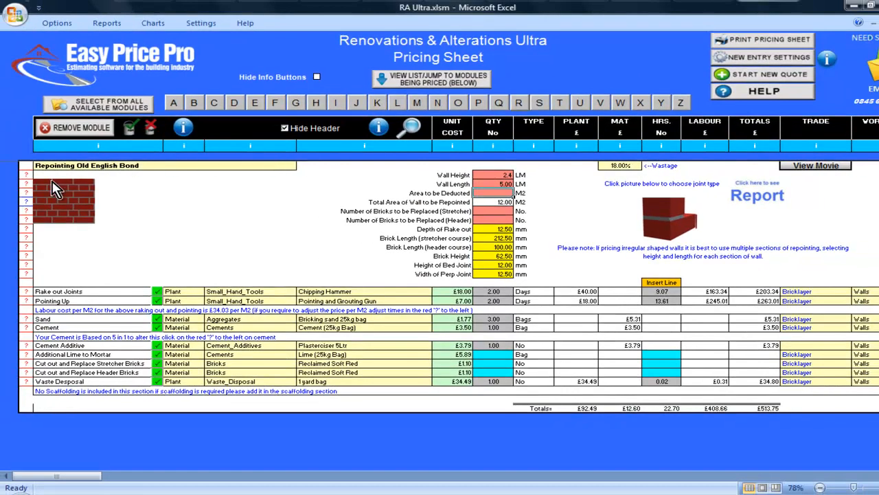
- Deduct an area of 2 m² from the wall to be repointed, using the help window for Area to be Deducted
left_click(26, 192)
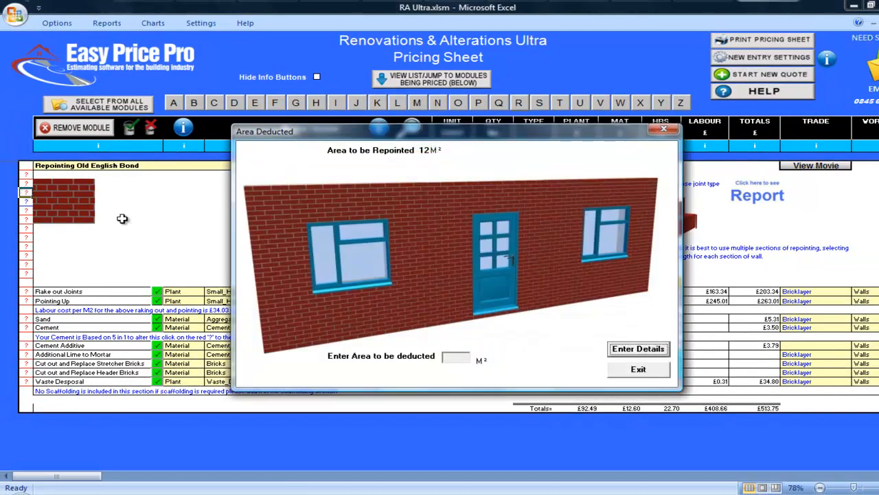
left_click(447, 355)
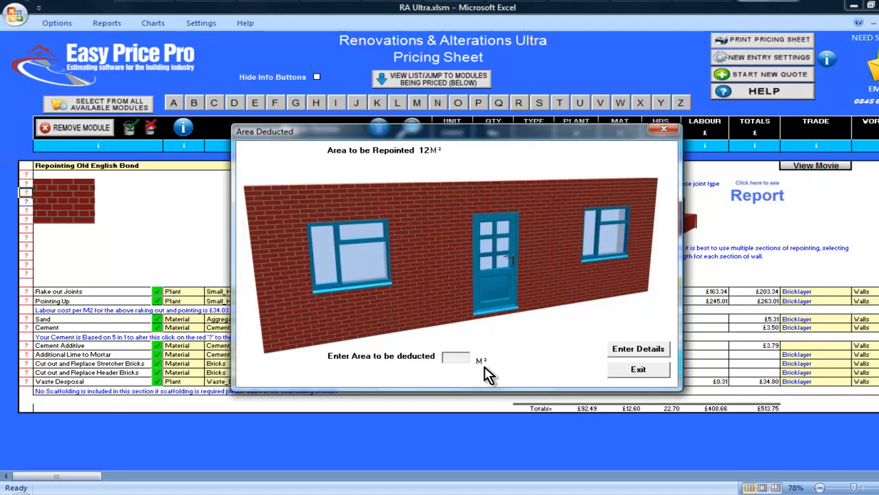
type("2")
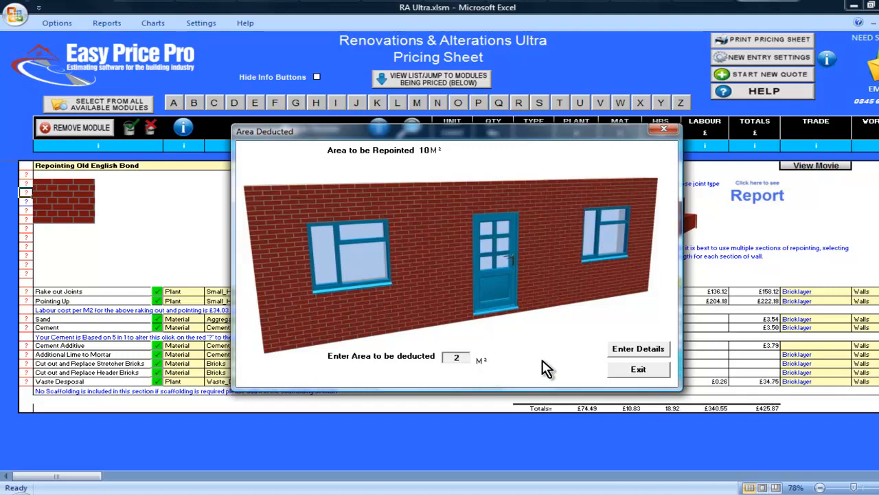
left_click(626, 352)
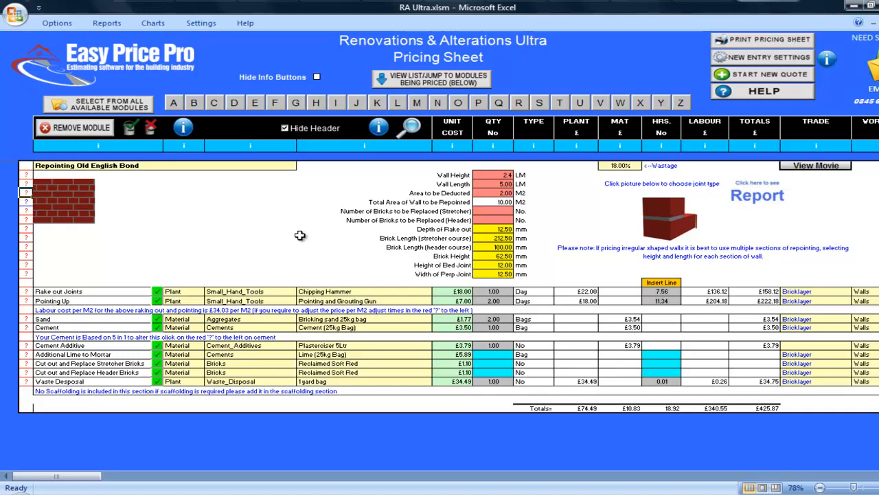
- Set the stretcher brick replacement to half a brick with a replaced brick depth of 50 mm and enter the details
left_click(26, 210)
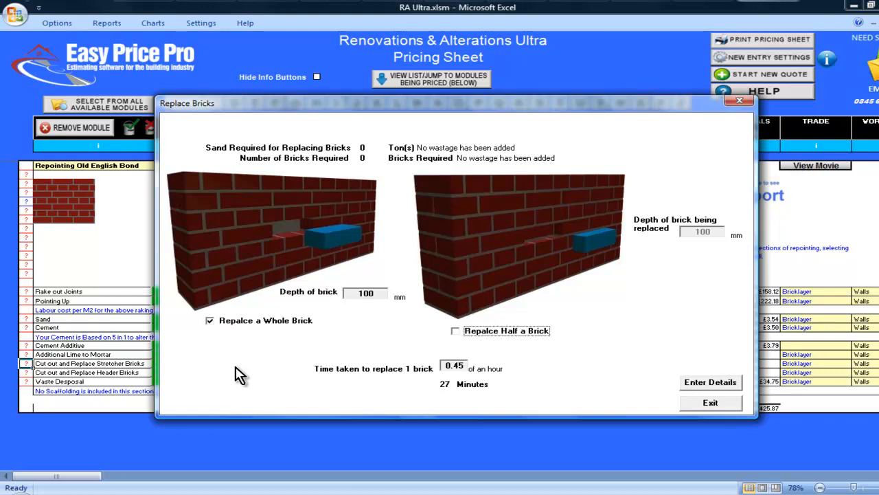
left_click(455, 332)
left_click(713, 232)
double_click(708, 232)
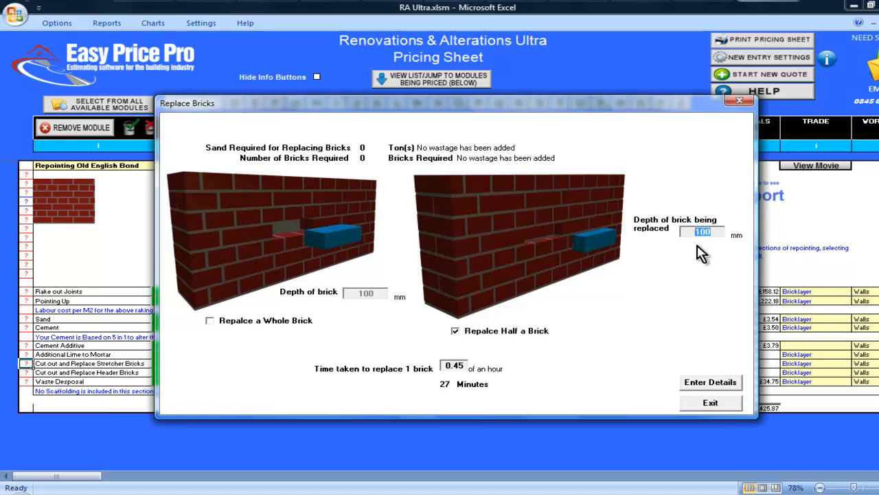
type("50")
key("BackSpace")
left_click(695, 386)
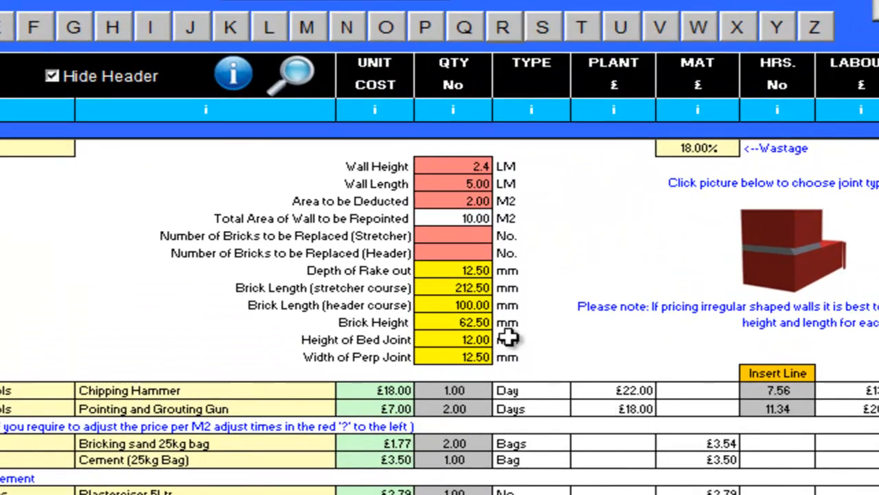
- Set the number of bricks to be replaced to 4 stretchers and 2 headers
left_click(436, 235)
type("4")
key("Return")
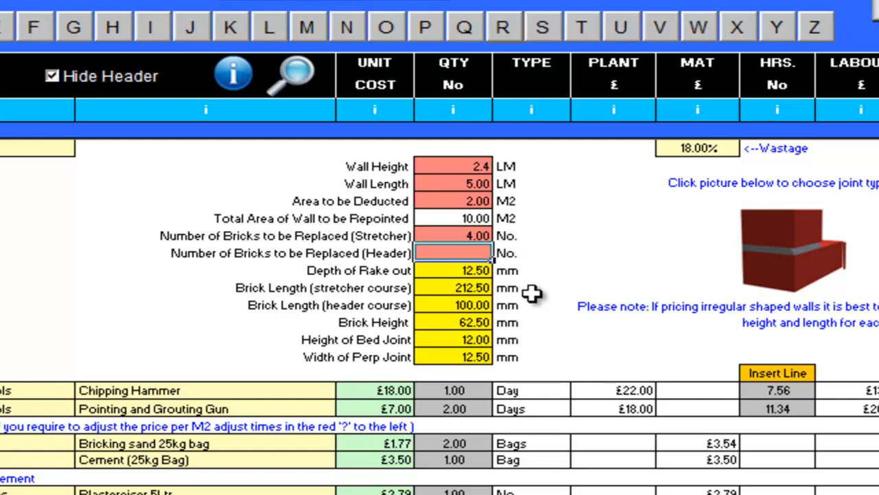
type("2")
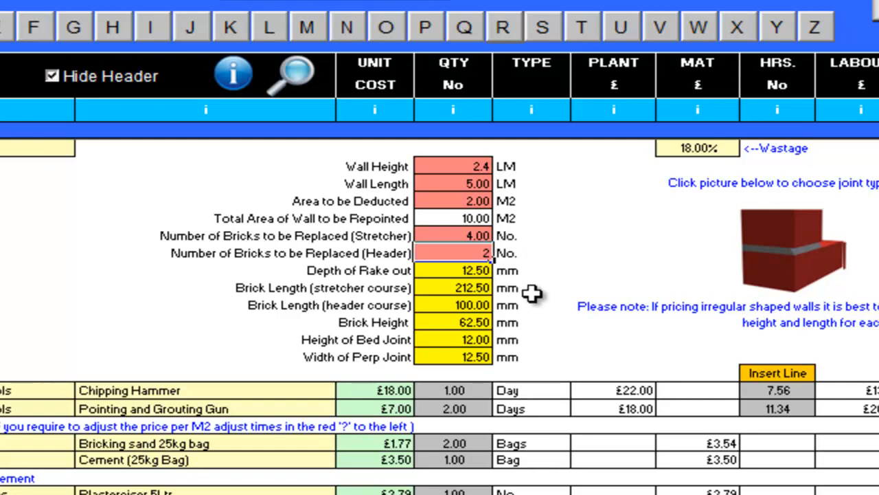
key("Return")
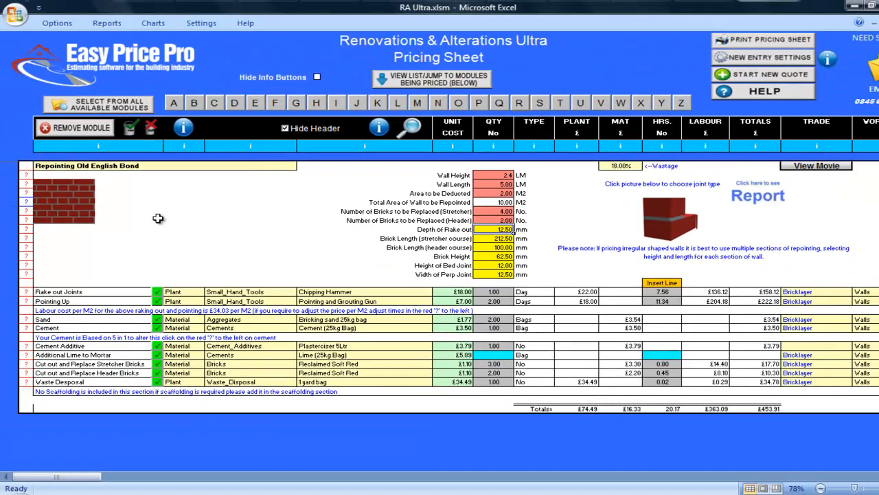
- Review the illustrated settings for the rake out depth and the stretcher brick length without changing them
left_click(25, 229)
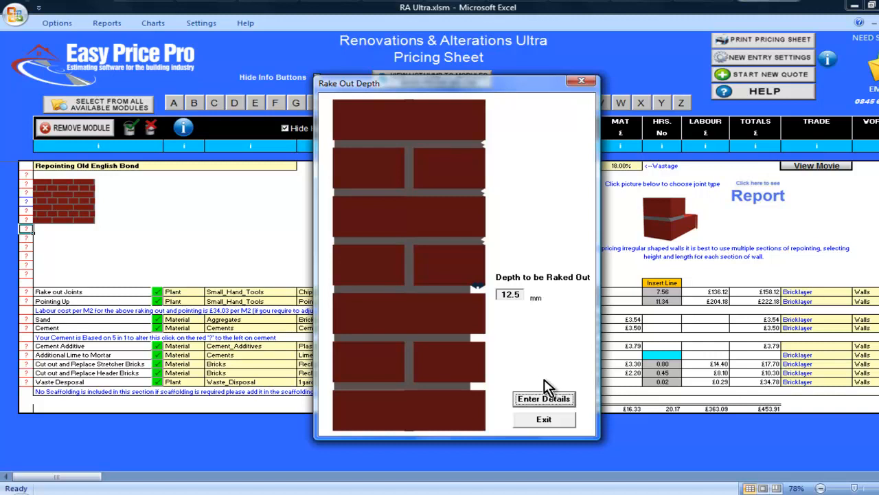
left_click(557, 425)
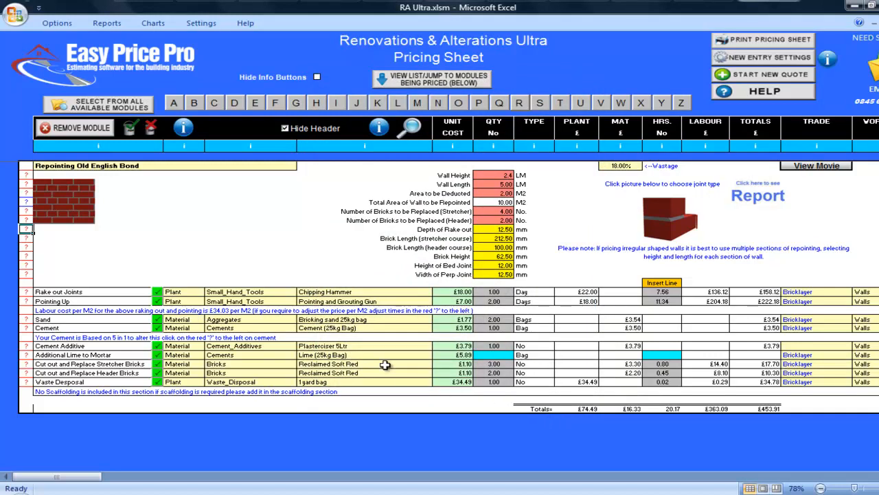
left_click(26, 237)
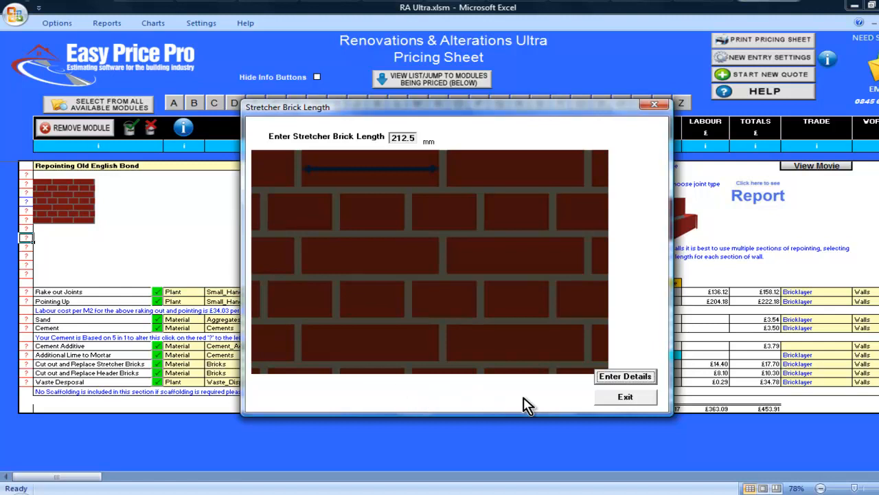
left_click(604, 398)
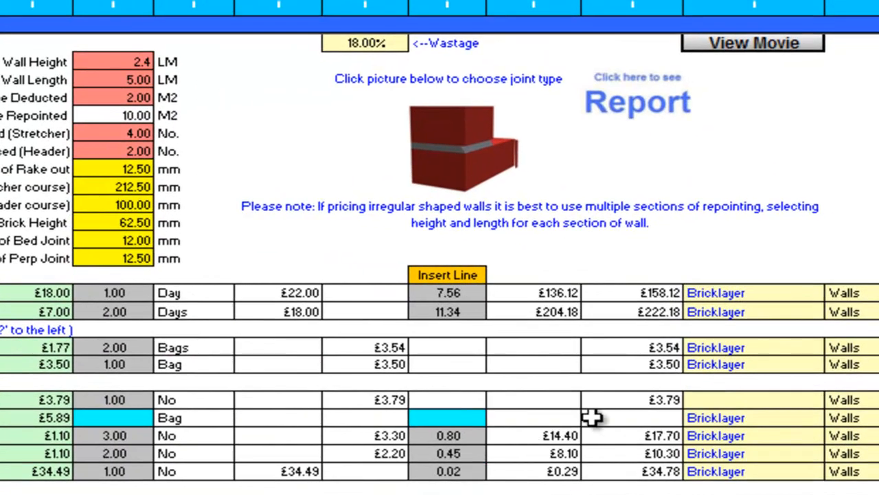
- Change the trade for the Rake out Joints line to Labourer
left_click(797, 294)
left_click(833, 294)
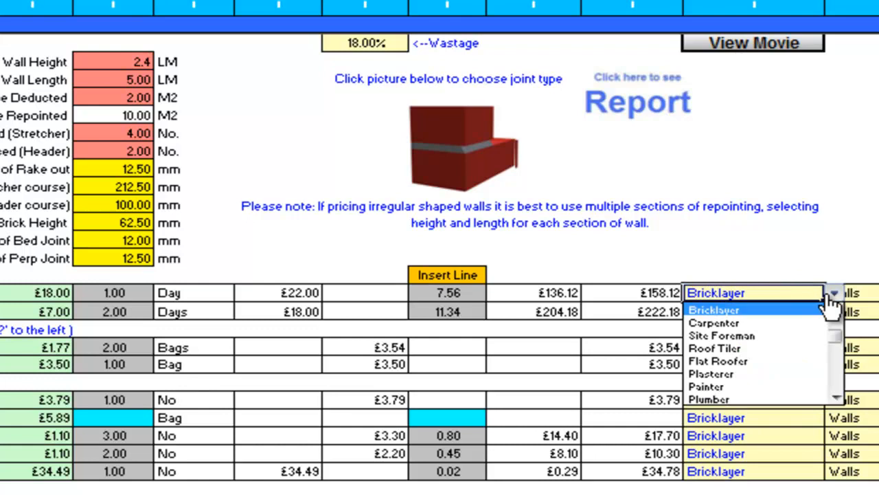
left_click(836, 311)
left_click(837, 311)
left_click(836, 311)
left_click(836, 311)
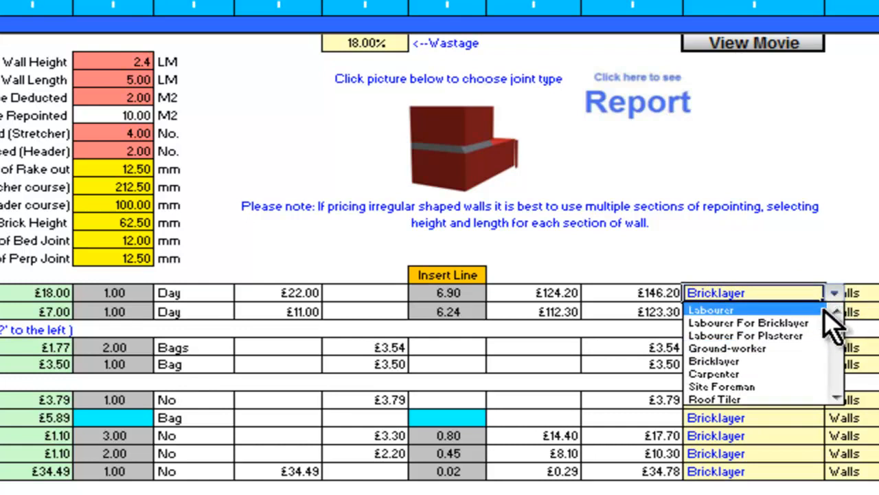
left_click(818, 313)
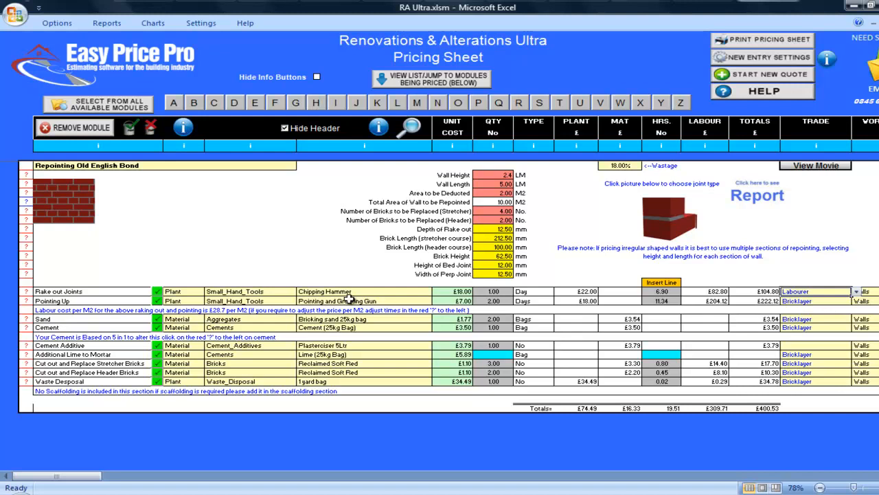
- Try the Beaded joint type for the Pointing Up line and switch it back to Concave
left_click(26, 300)
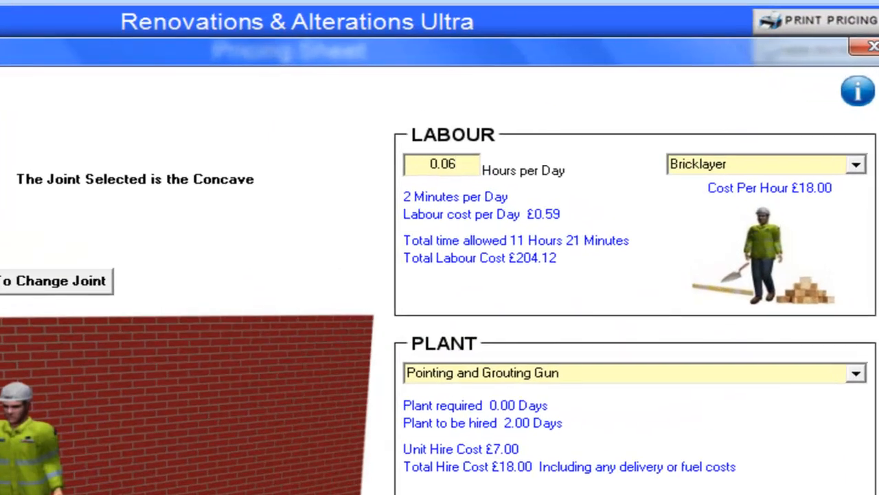
left_click(470, 172)
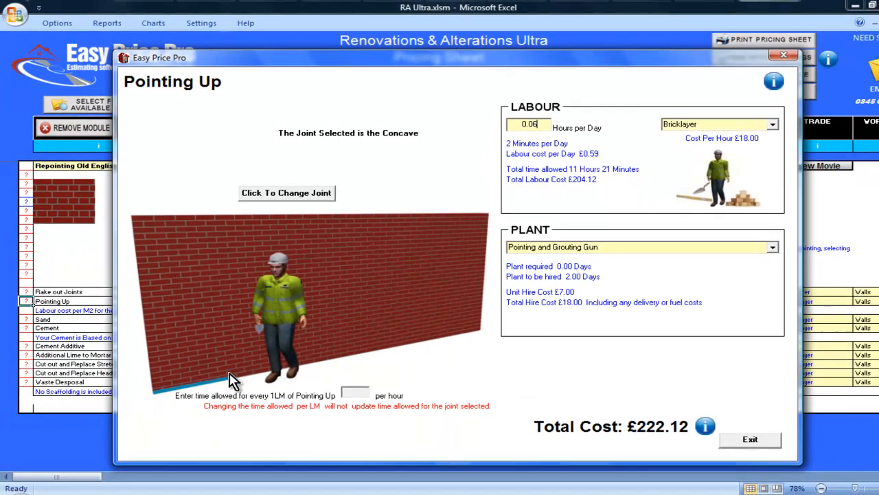
left_click(282, 194)
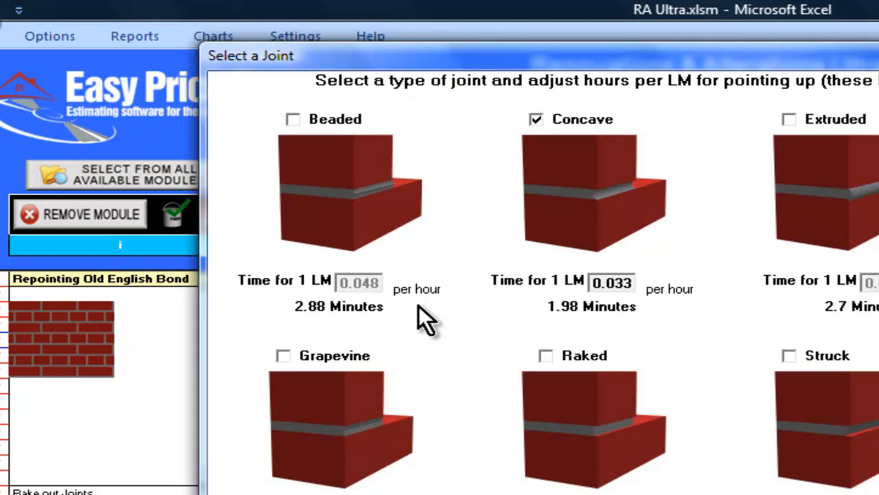
left_click(294, 119)
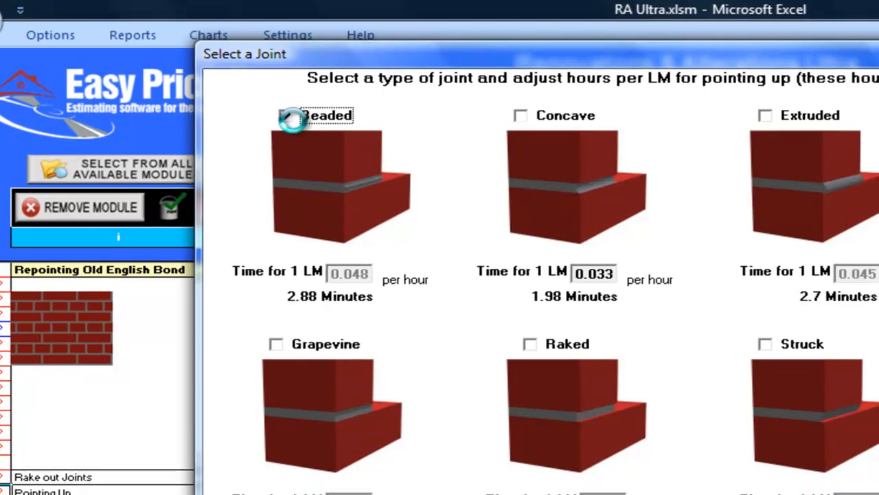
mouse_move(423, 46)
left_mouse_down()
mouse_move(353, 125)
mouse_move(287, 427)
mouse_move(289, 416)
left_mouse_up()
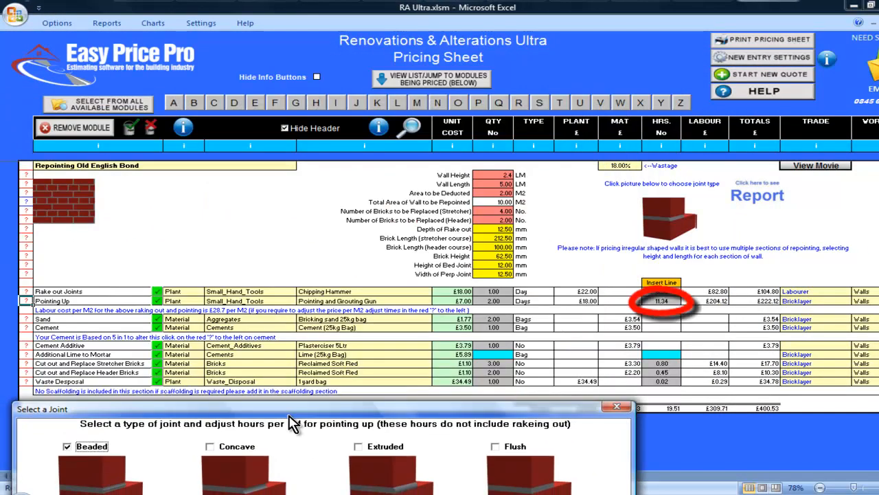
mouse_move(292, 422)
left_mouse_down()
mouse_move(328, 62)
mouse_move(324, 33)
left_mouse_up()
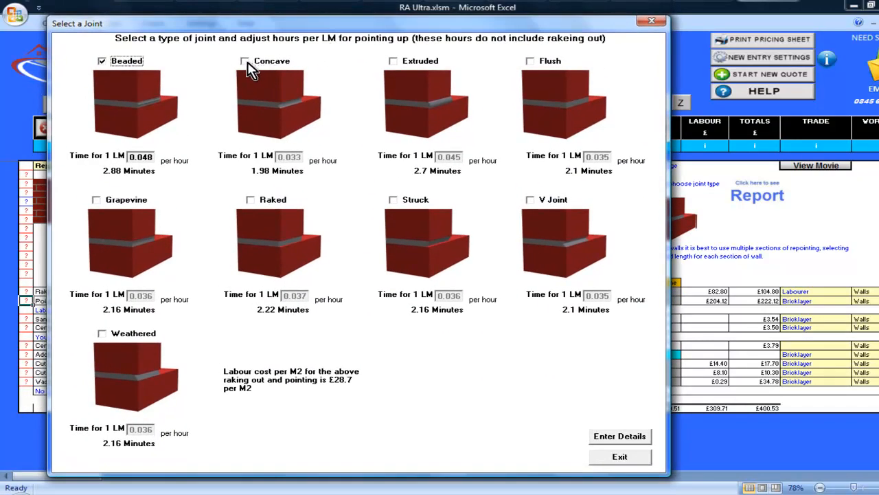
left_click(250, 64)
left_click(627, 441)
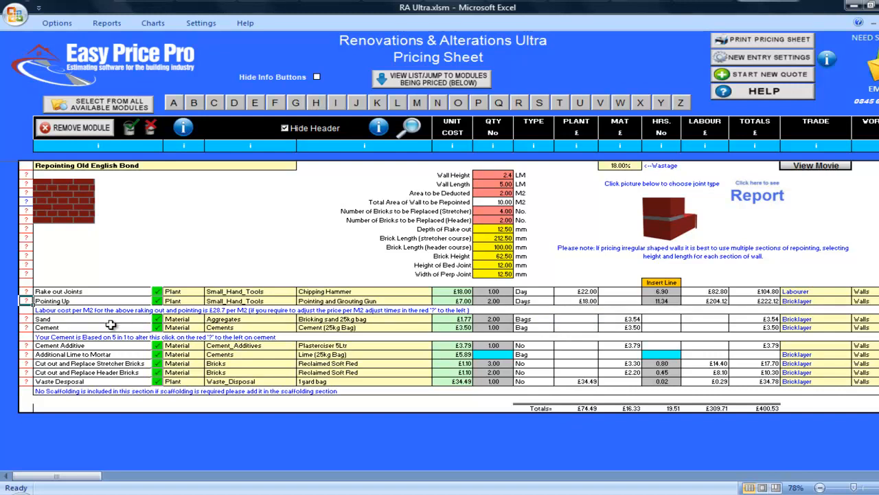
- Check the cement mix setting, and exclude and re-include the Cement Additive line
left_click(26, 328)
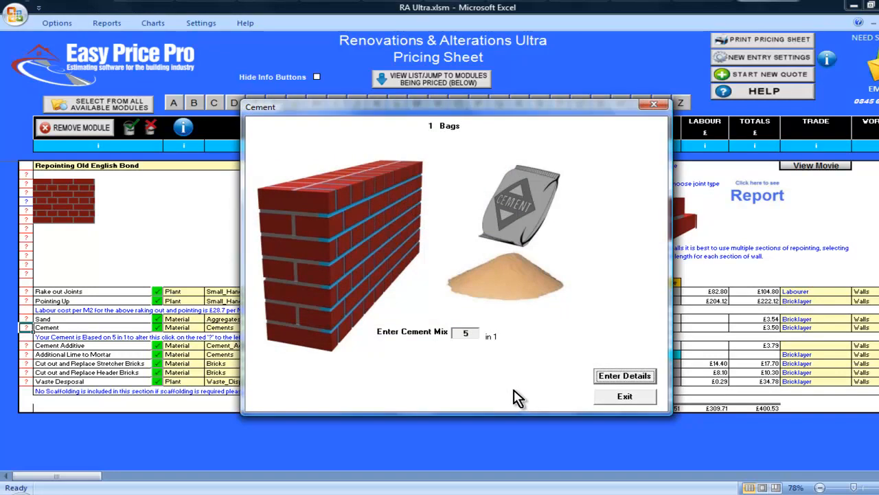
left_click(611, 397)
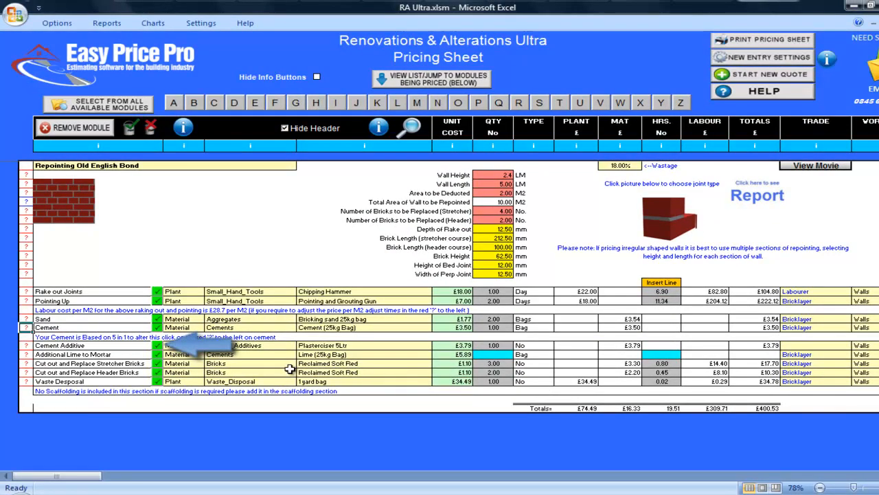
left_click(153, 345)
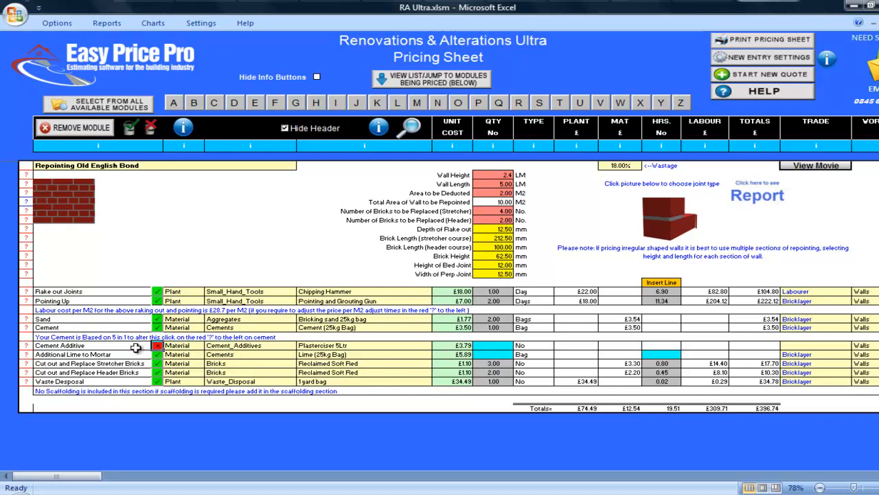
left_click(157, 346)
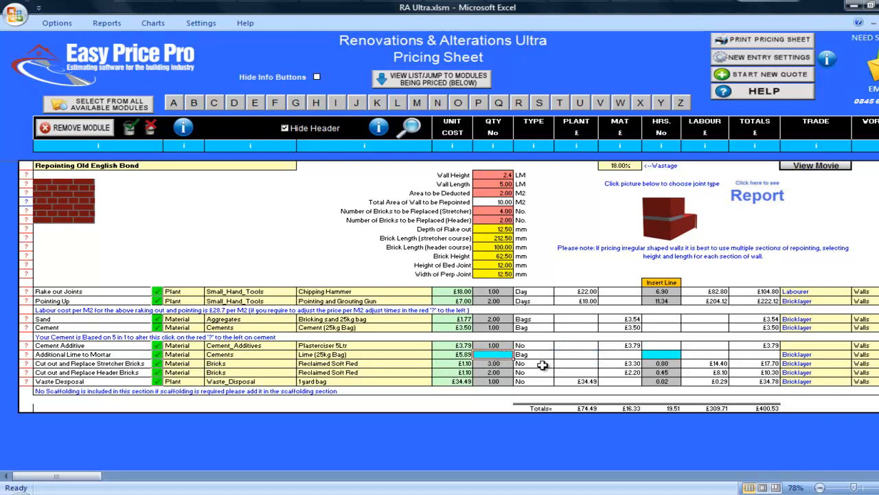
- Set the Additional Lime to Mortar quantity to 1 bag and the waste disposal type to Rubble Sack (0.18 Yards)
type("1")
key("Return")
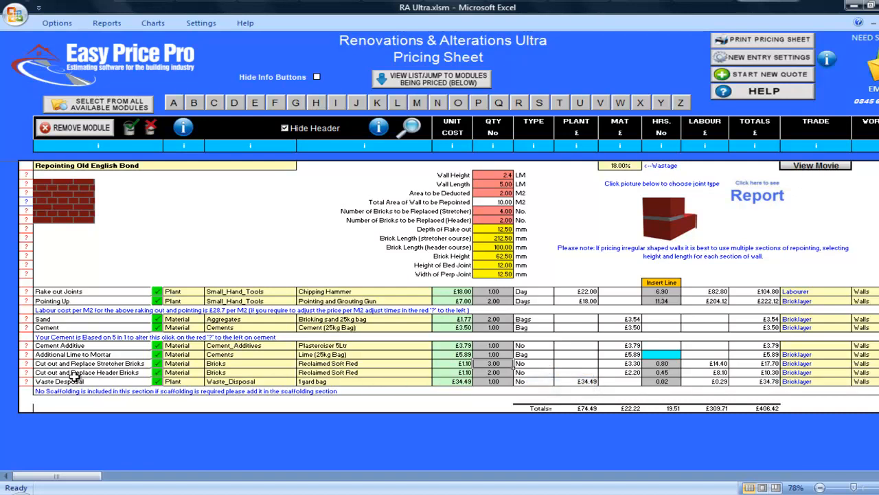
left_click(25, 382)
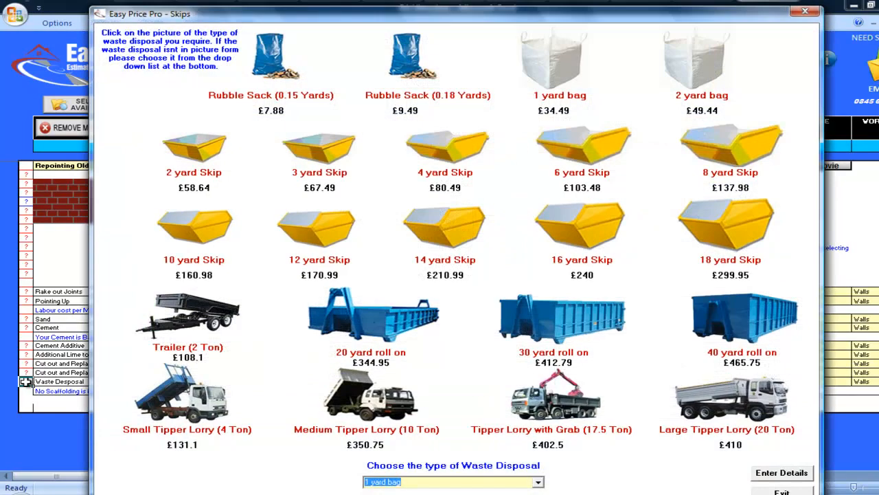
left_click(419, 81)
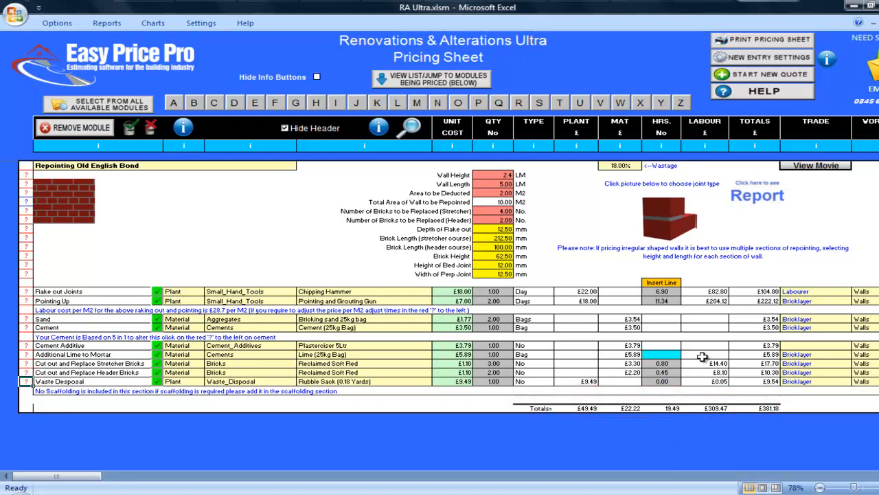
- Review the repointing report with its summary of works and costs per square metre, and close it
left_click(770, 197)
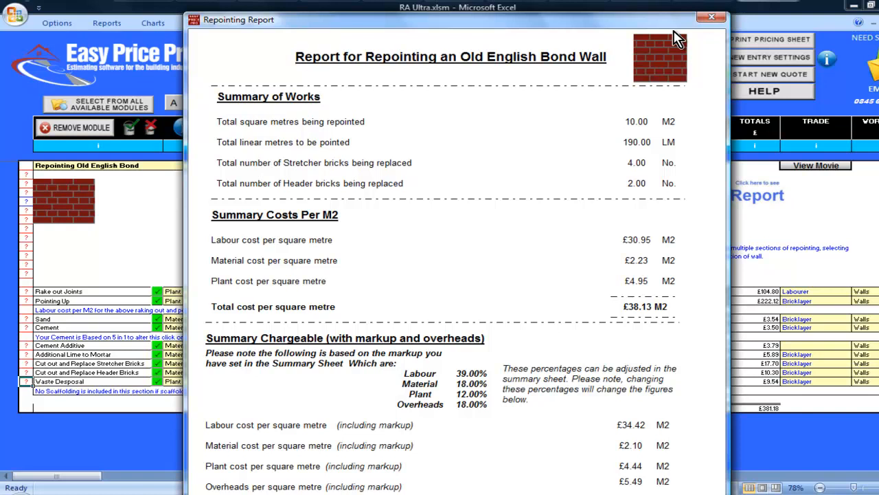
left_click(712, 15)
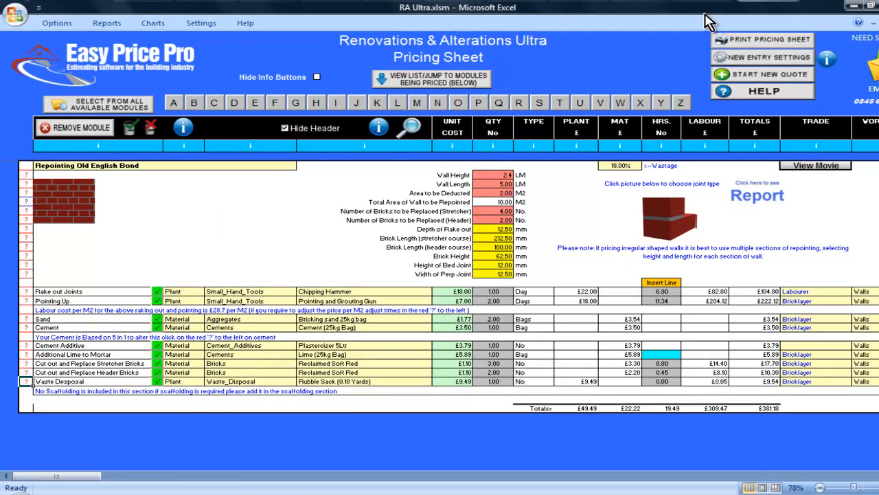